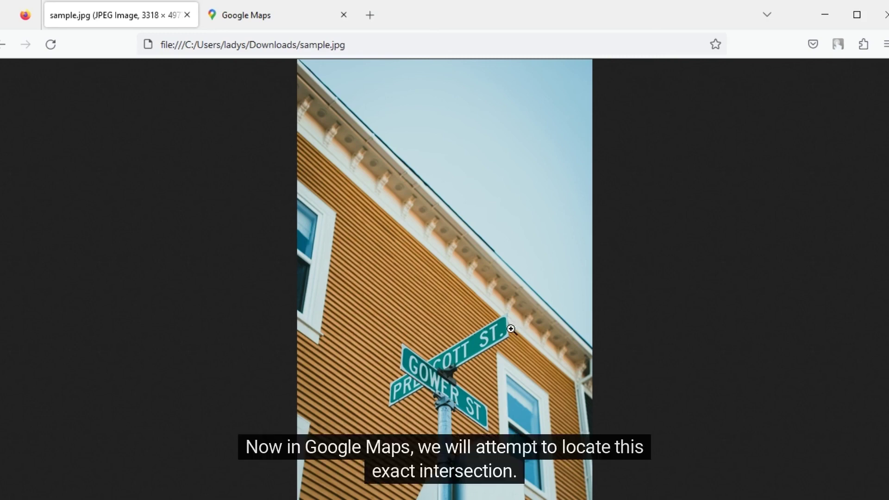
- Switch from the sample.jpg street-sign photo to the Google Maps tab
{"action": "left_click", "coordinate": [260, 17]}
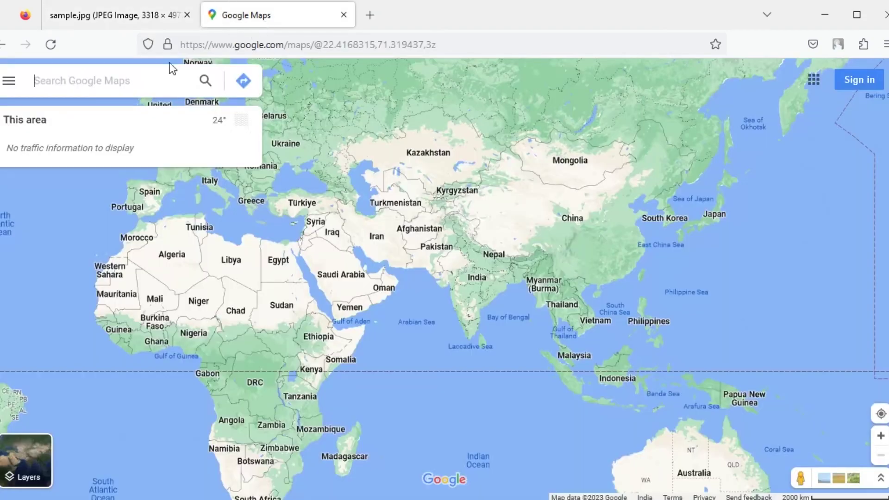
- Search 'gower street & prescott street' and pick the St. John's, NL result
{"action": "left_click", "coordinate": [80, 84]}
{"action": "type", "text": "gower"}
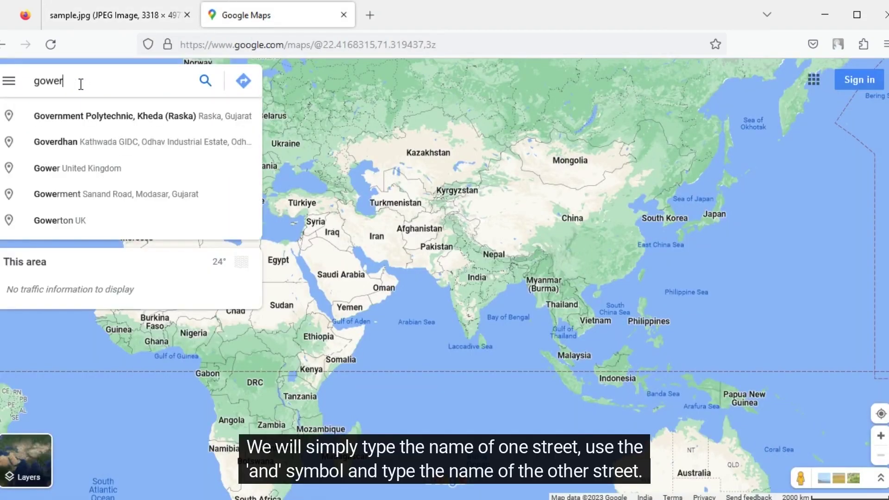
{"action": "type", "text": " street"}
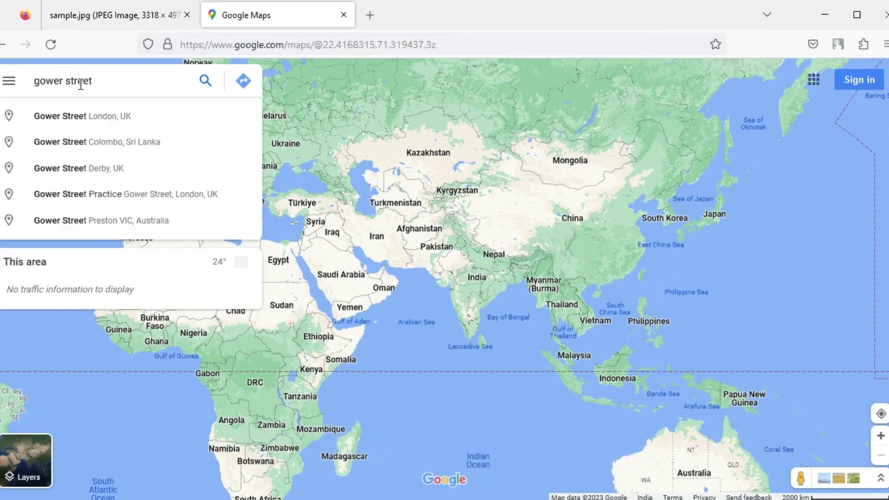
{"action": "type", "text": " & pre"}
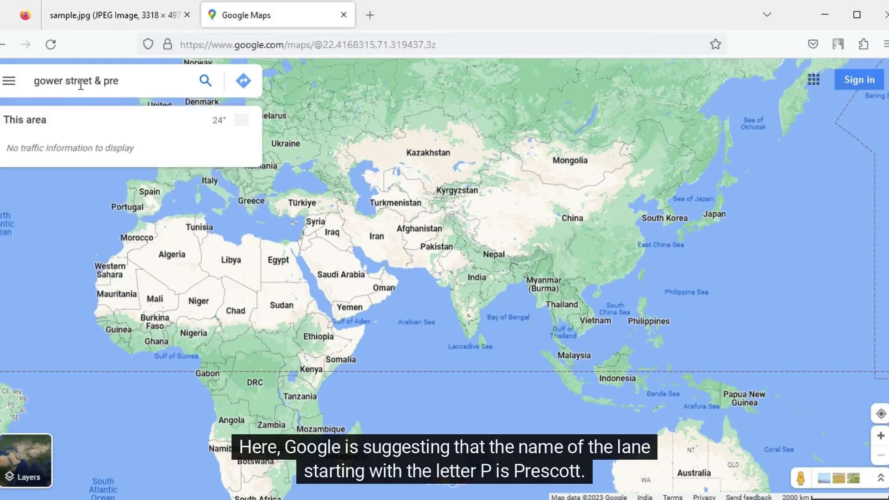
{"action": "type", "text": "scott street"}
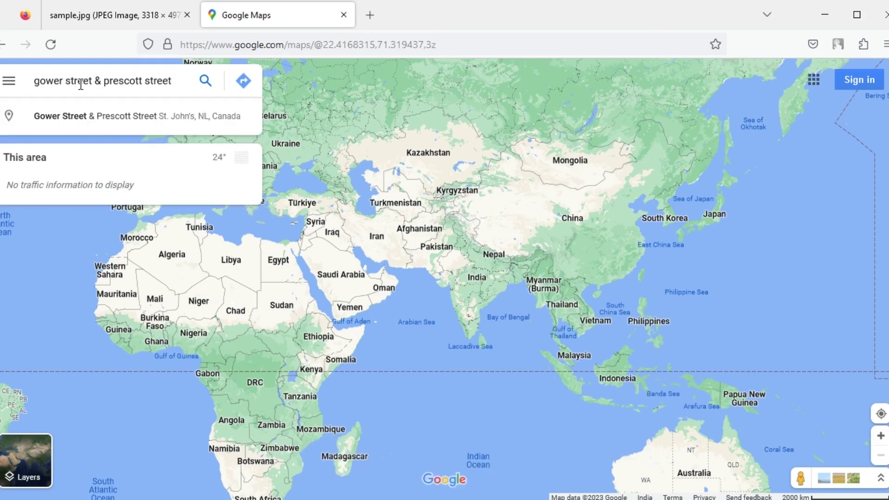
{"action": "left_click", "coordinate": [161, 116]}
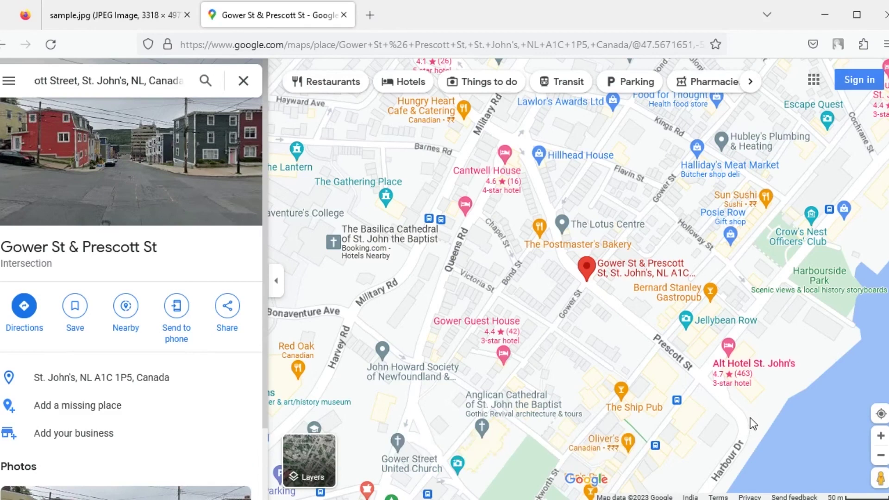
- Show Street View coverage and enter Street View at the Gower St corner by the pin
{"action": "left_click", "coordinate": [879, 477]}
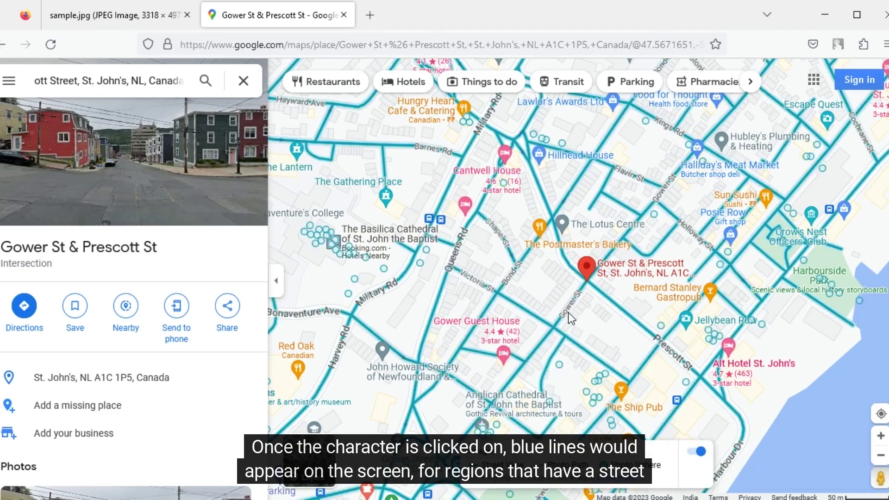
{"action": "mouse_move", "coordinate": [568, 313]}
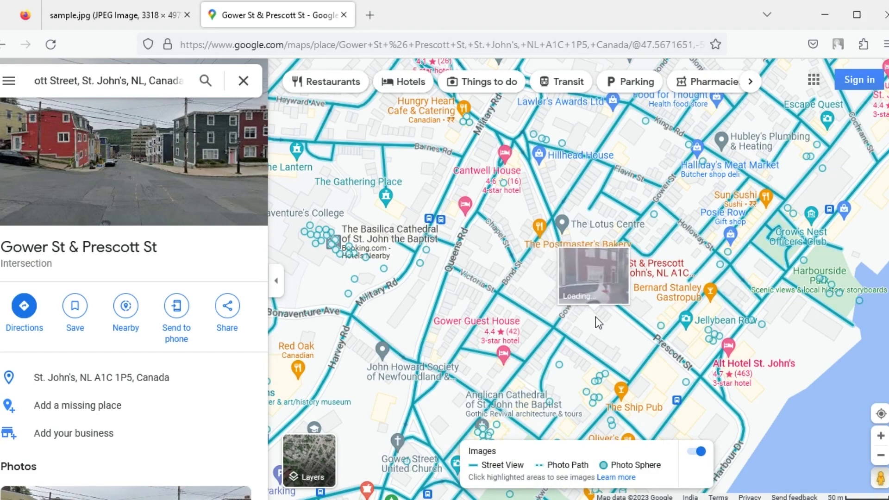
{"action": "left_click", "coordinate": [588, 279]}
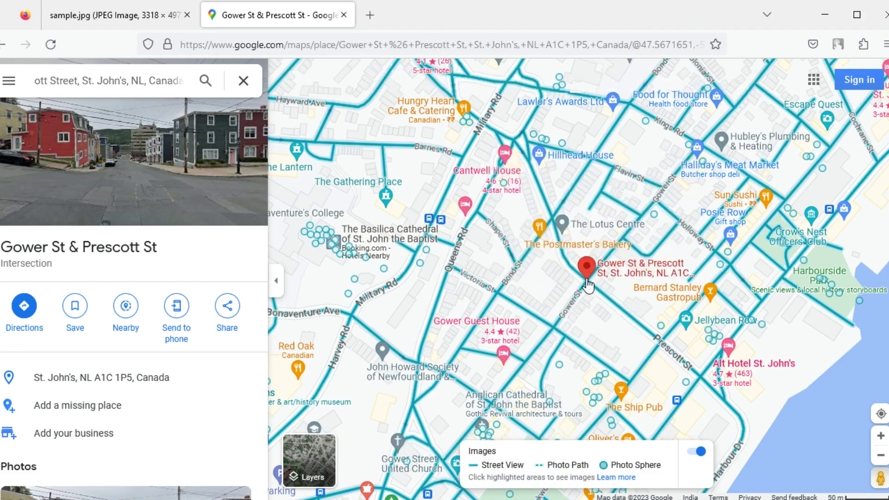
{"action": "left_click", "coordinate": [588, 283]}
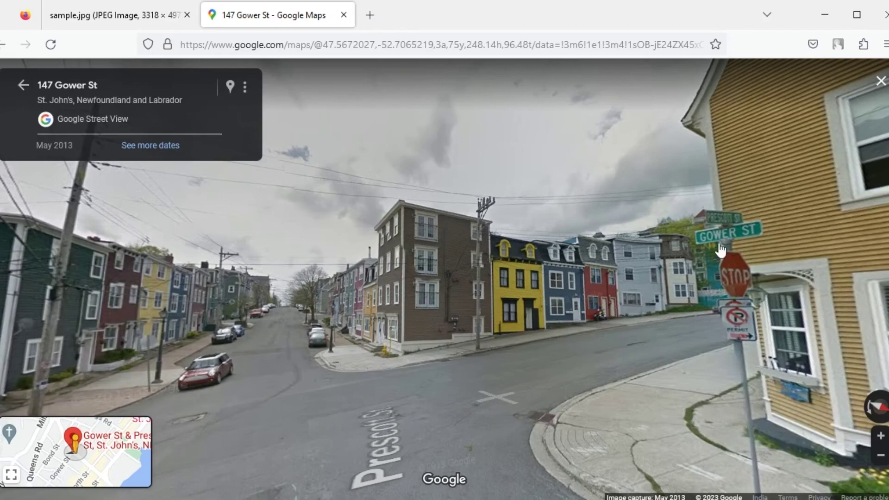
- Turn and zoom Street View onto the yellow corner house and its Gower St sign
{"action": "left_click_drag", "start_coordinate": [595, 313], "coordinate": [362, 316]}
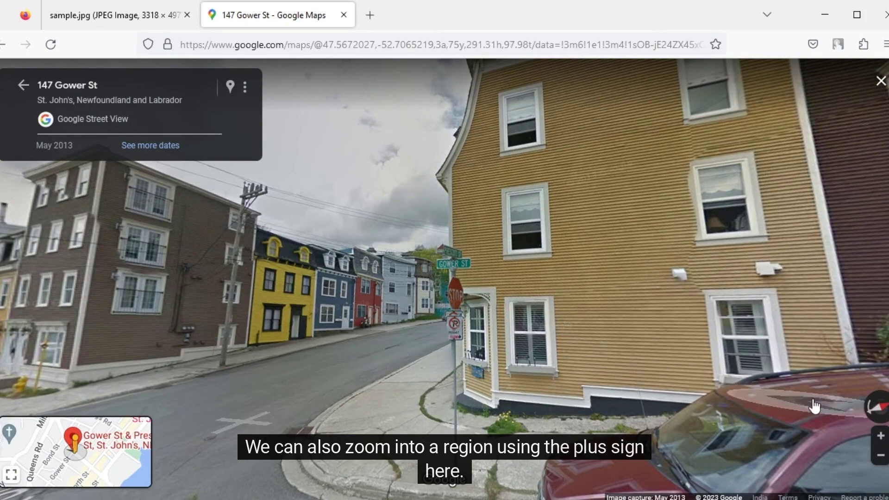
{"action": "left_click", "coordinate": [880, 438]}
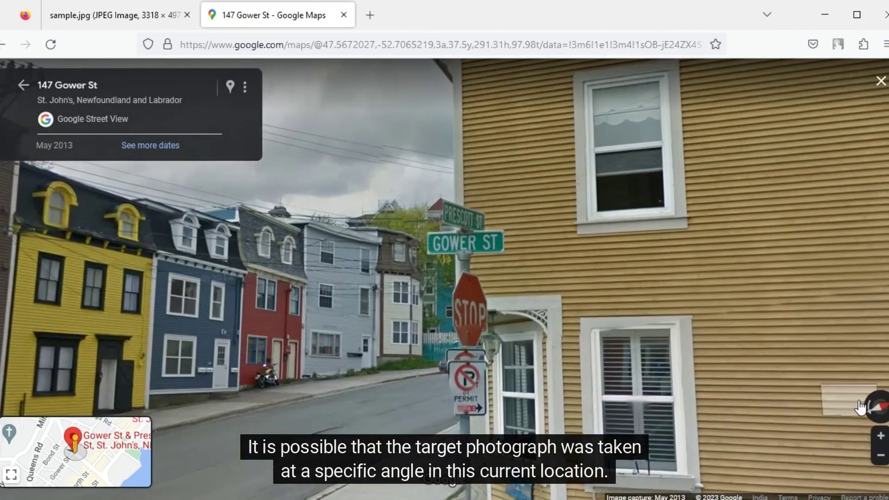
{"action": "scroll", "coordinate": [691, 248], "scroll_direction": "up", "scroll_amount": 1}
{"action": "left_click_drag", "start_coordinate": [527, 269], "coordinate": [463, 312]}
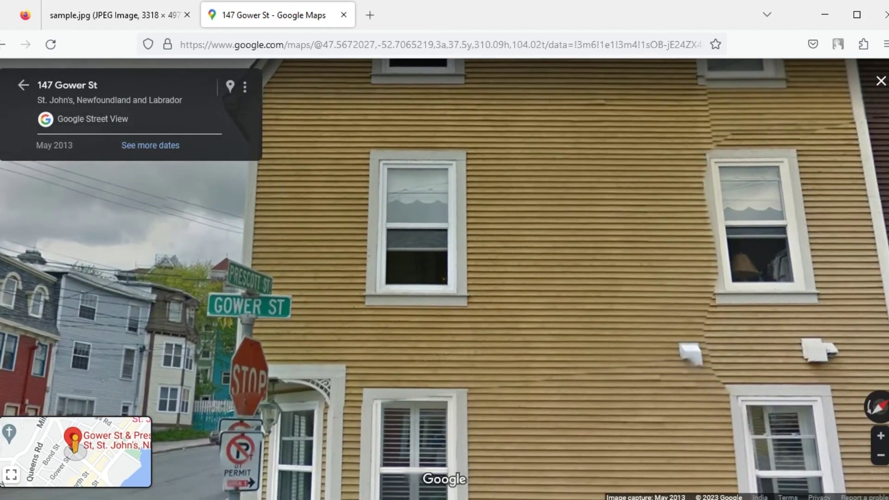
- Compare the view with the sample.jpg photo, then list the other capture dates
{"action": "left_click", "coordinate": [119, 20]}
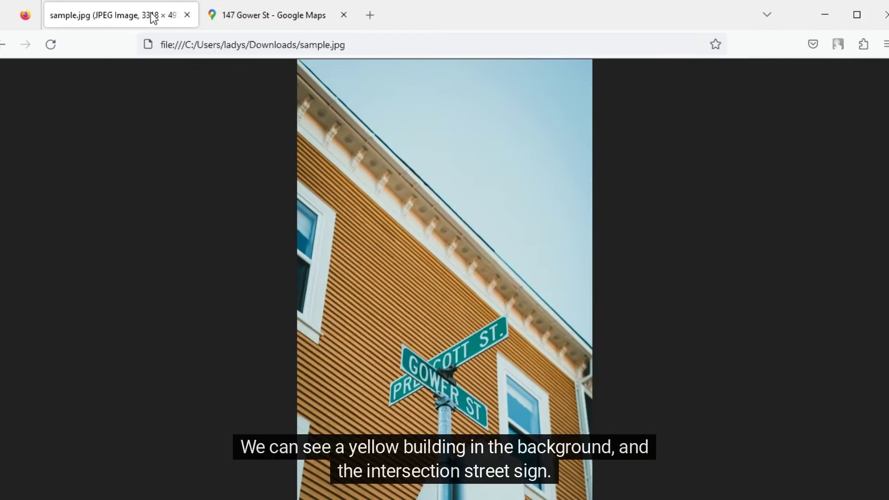
{"action": "left_click", "coordinate": [255, 20]}
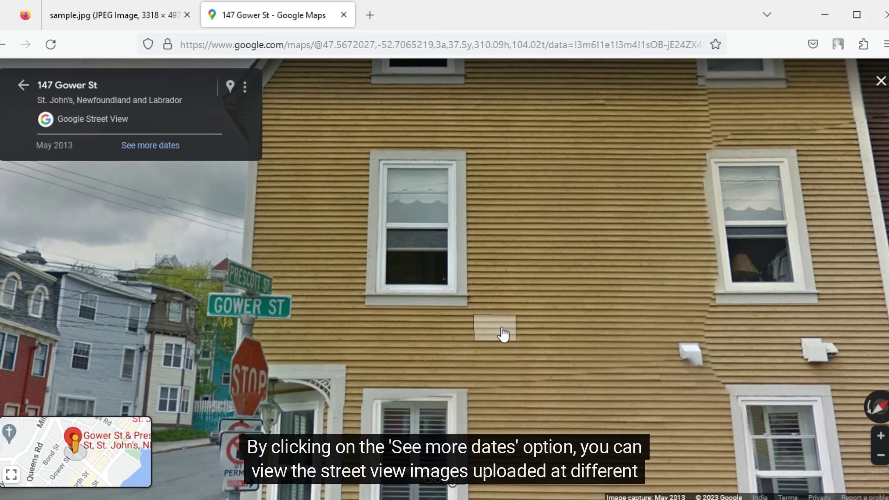
{"action": "left_click", "coordinate": [139, 146]}
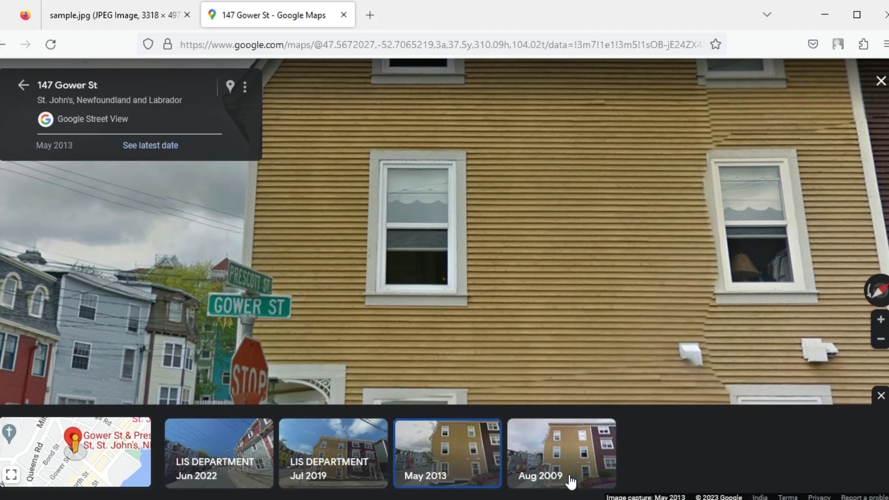
- Switch Street View to the Jul 2019 imagery of the corner
{"action": "left_click", "coordinate": [306, 439]}
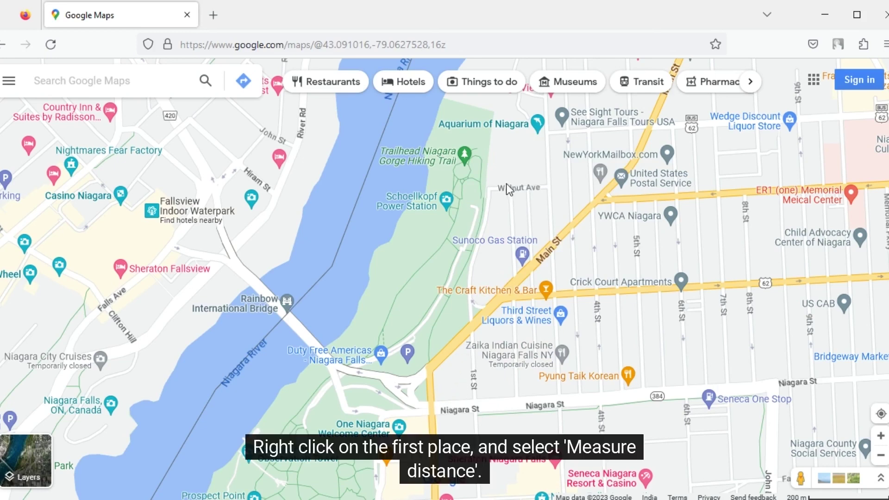
- Measure the distance from the Aquarium of Niagara to the second place near Niagara St
{"action": "right_click", "coordinate": [504, 129]}
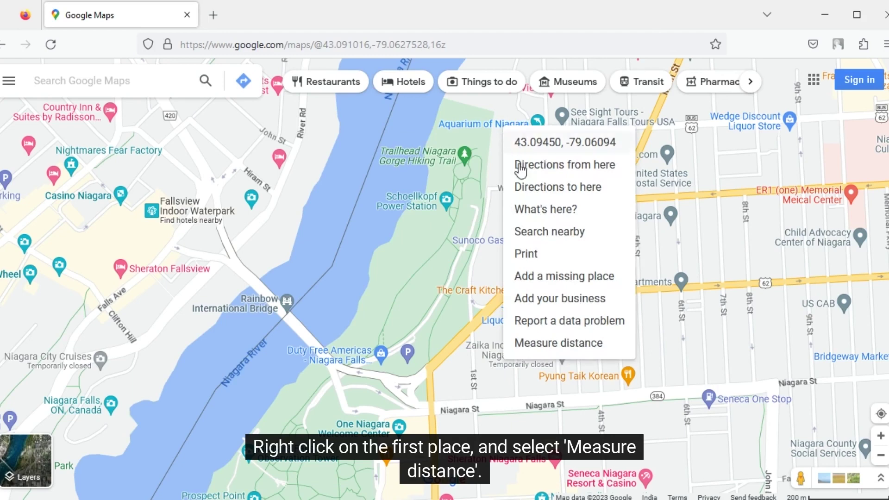
{"action": "left_click", "coordinate": [567, 344]}
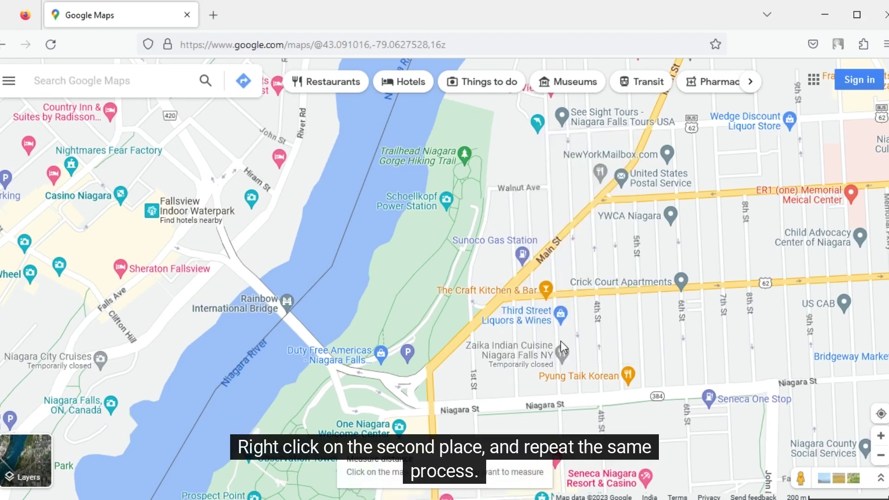
{"action": "right_click", "coordinate": [381, 432]}
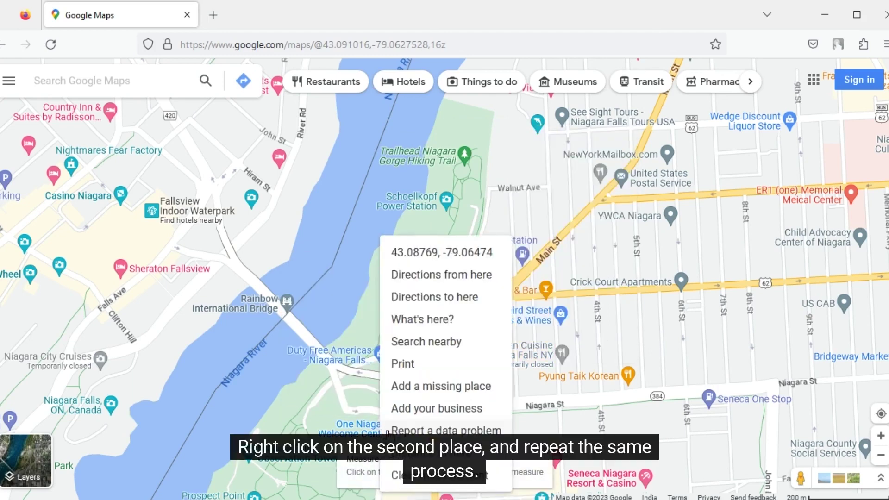
{"action": "left_click", "coordinate": [425, 455]}
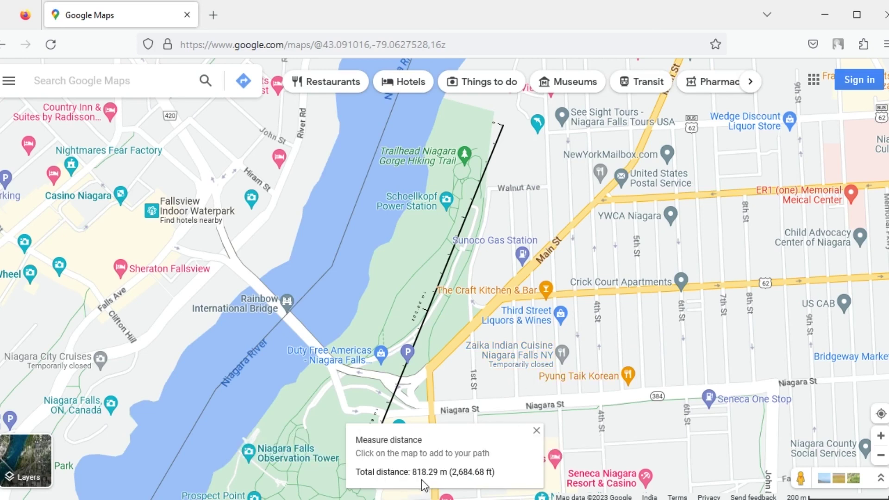
- Bend the measured path along Main St (1.27 km), then clear the measurement
{"action": "left_click_drag", "start_coordinate": [501, 130], "coordinate": [544, 131]}
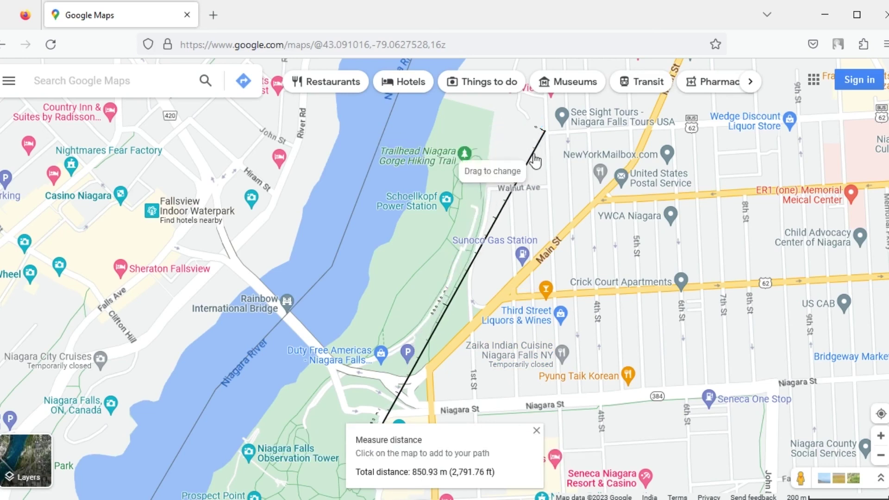
{"action": "left_click_drag", "start_coordinate": [536, 161], "coordinate": [647, 127]}
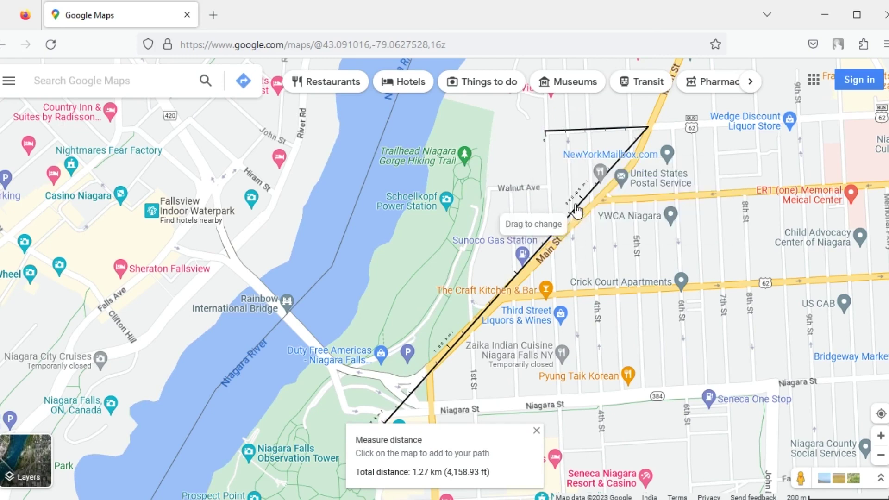
{"action": "left_click_drag", "start_coordinate": [577, 211], "coordinate": [593, 213]}
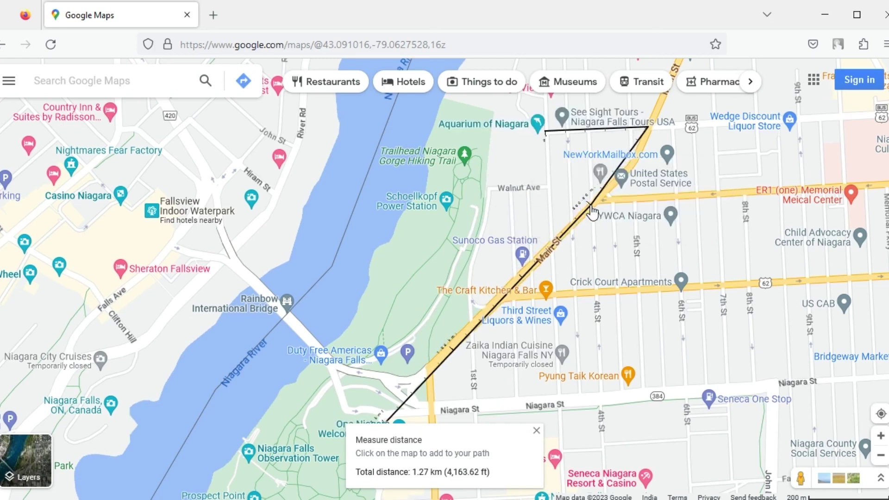
{"action": "left_click_drag", "start_coordinate": [440, 378], "coordinate": [441, 371]}
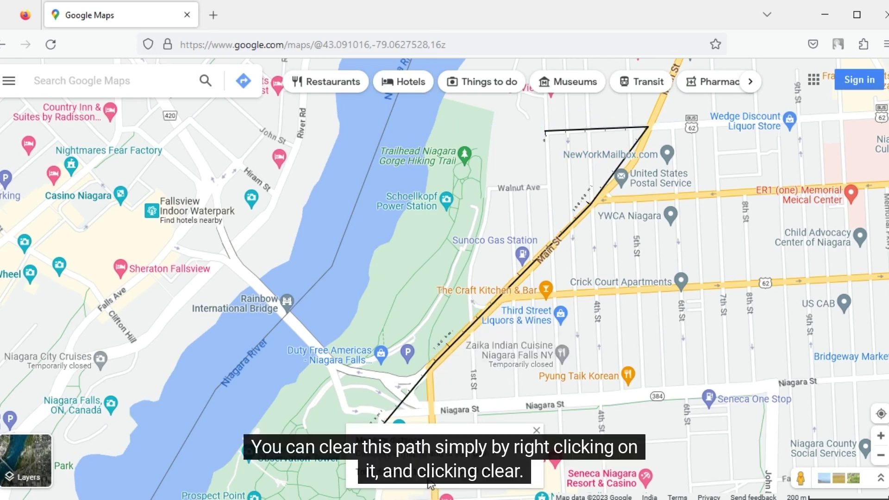
{"action": "right_click", "coordinate": [463, 337]}
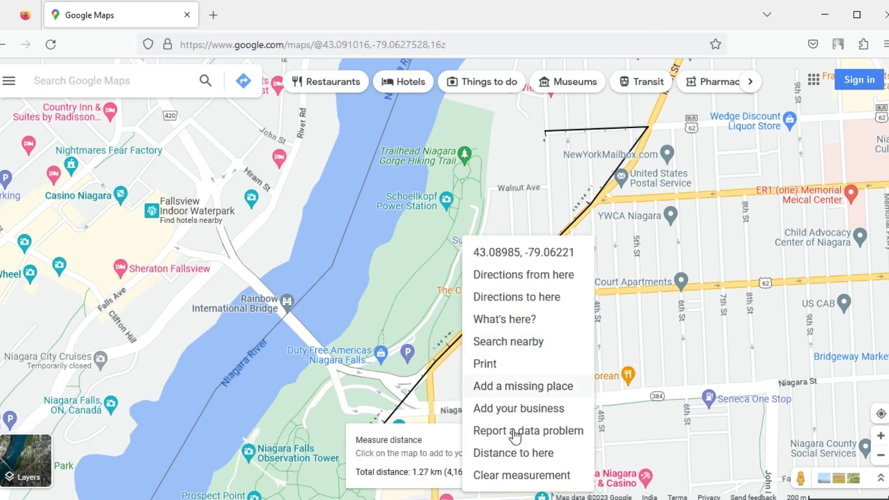
{"action": "left_click", "coordinate": [530, 475]}
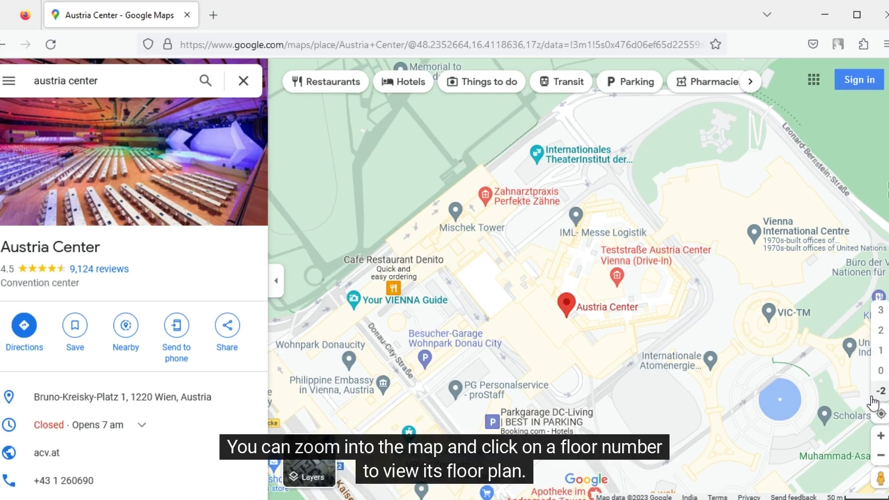
- Zoom in on Austria Center and view its floor plans for levels 0, 1, 2 and 3
{"action": "left_click", "coordinate": [881, 435]}
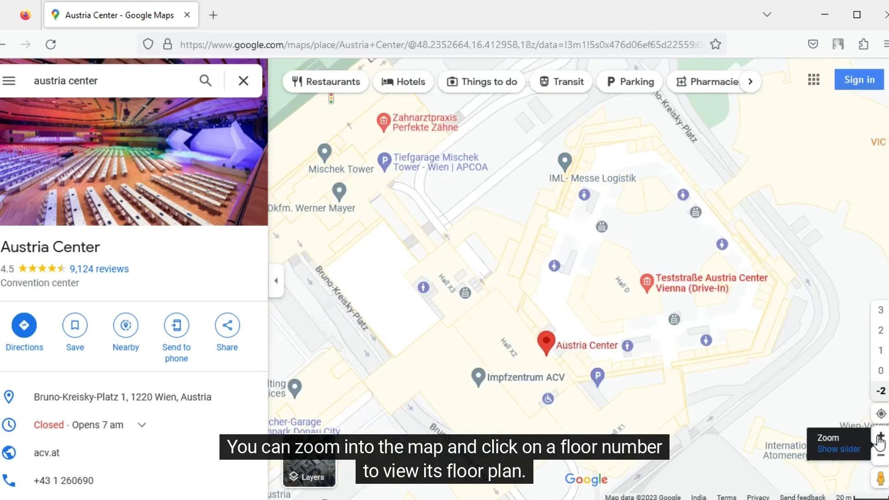
{"action": "left_click", "coordinate": [881, 370]}
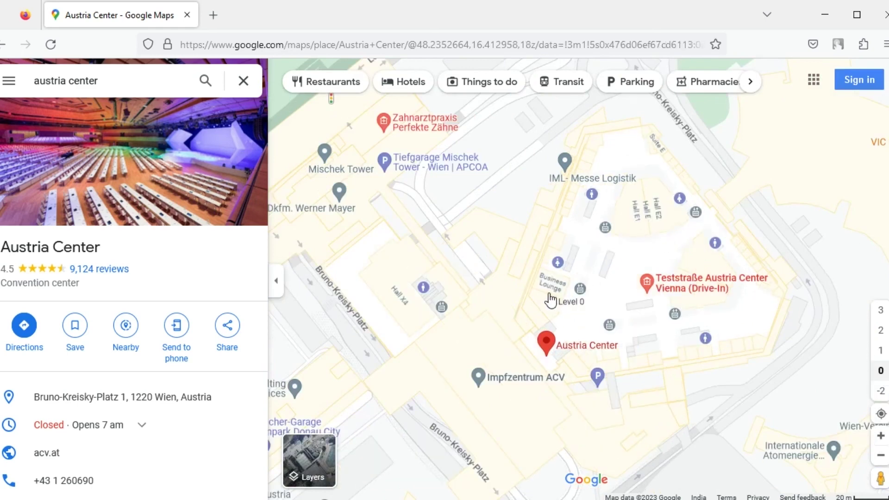
{"action": "left_click", "coordinate": [879, 351]}
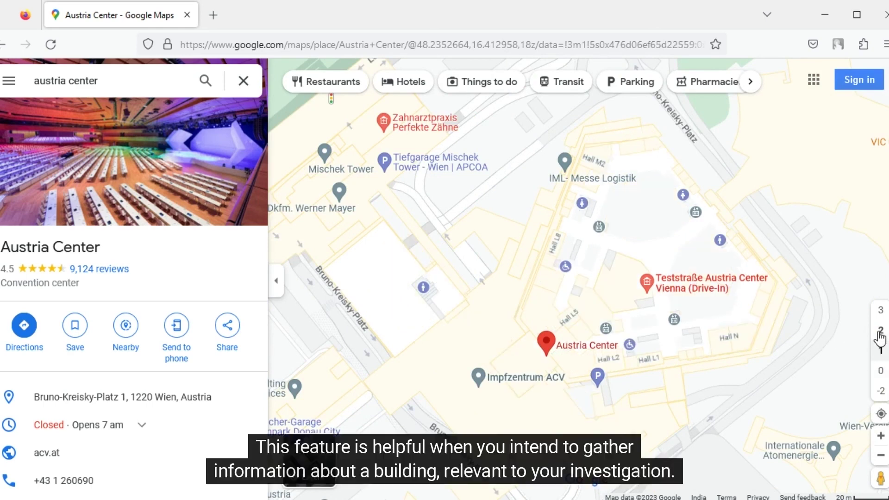
{"action": "left_click", "coordinate": [881, 332]}
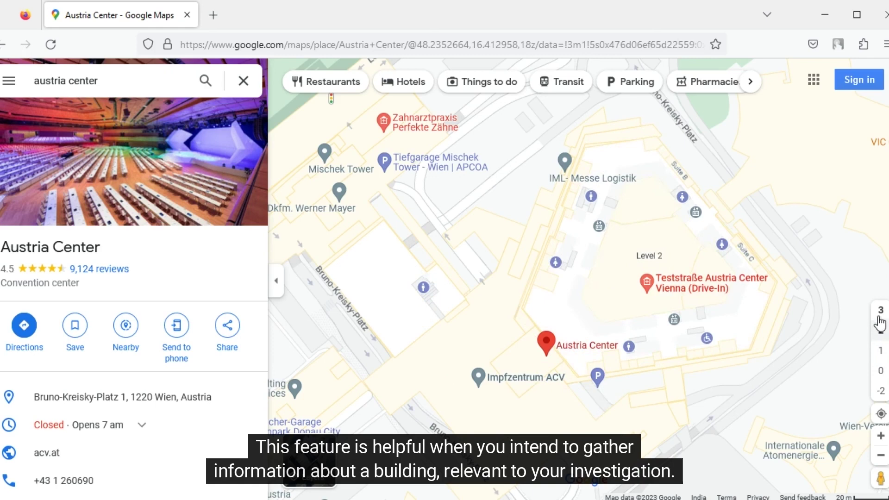
{"action": "left_click", "coordinate": [880, 311]}
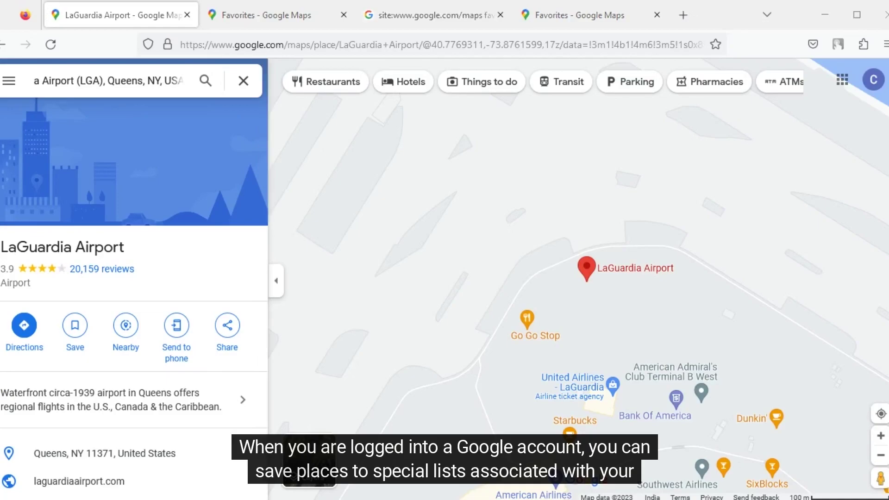
- Check which lists LaGuardia Airport can be saved to, then dismiss the choices
{"action": "left_click", "coordinate": [77, 331]}
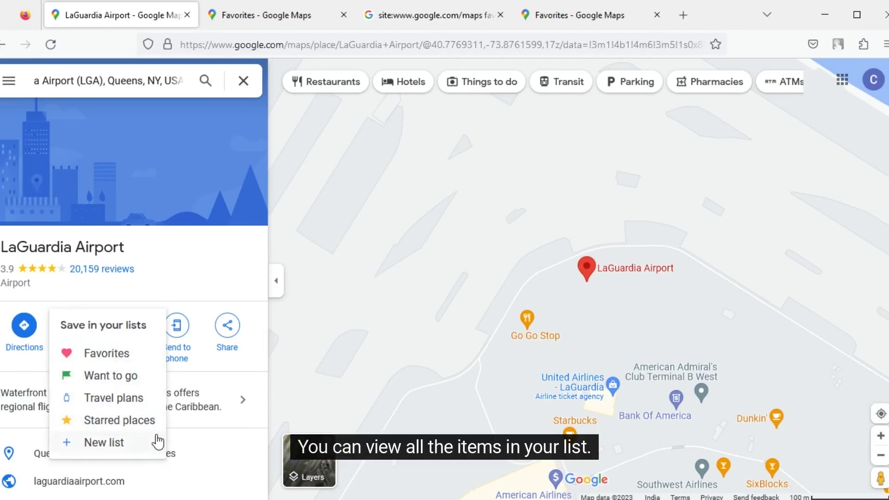
{"action": "left_click", "coordinate": [208, 432]}
{"action": "left_click", "coordinate": [206, 403]}
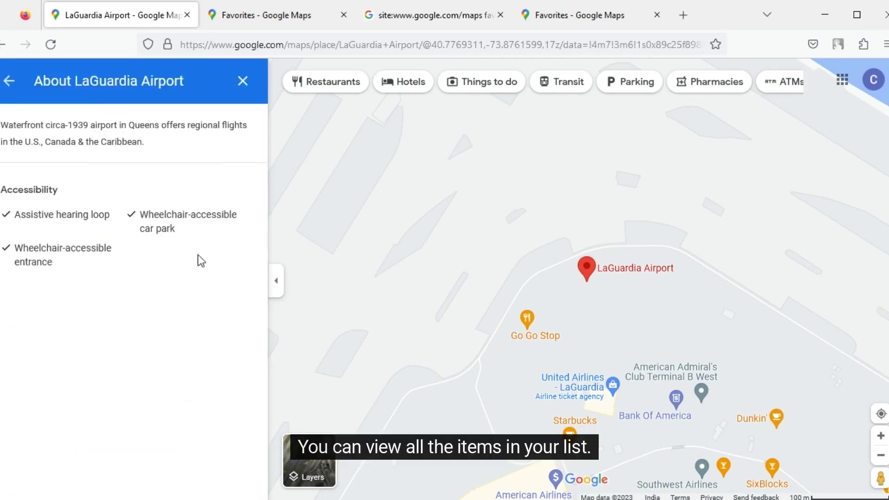
- Open the Favorites list's sharing options and review its Public visibility setting
{"action": "left_click", "coordinate": [247, 20]}
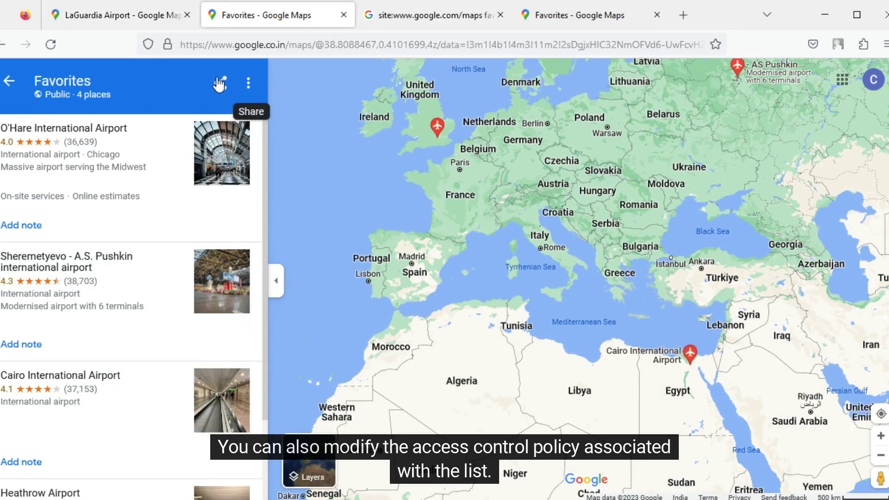
{"action": "left_click", "coordinate": [218, 81]}
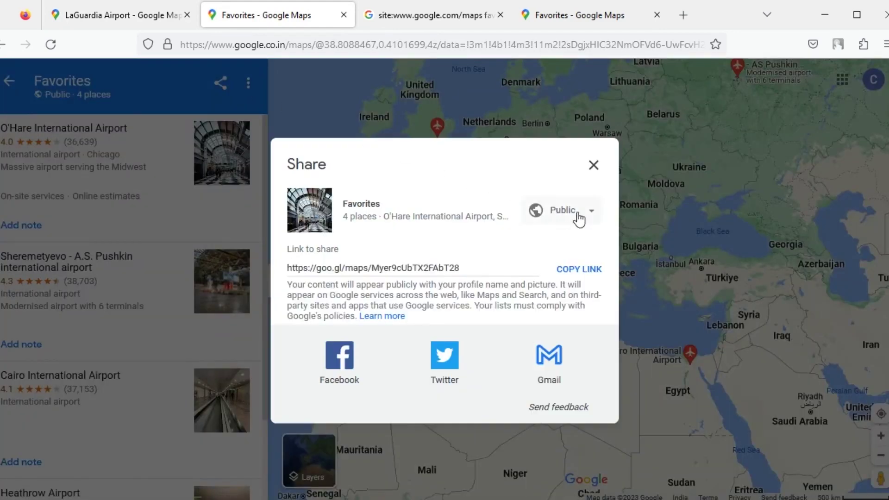
{"action": "left_click", "coordinate": [579, 214]}
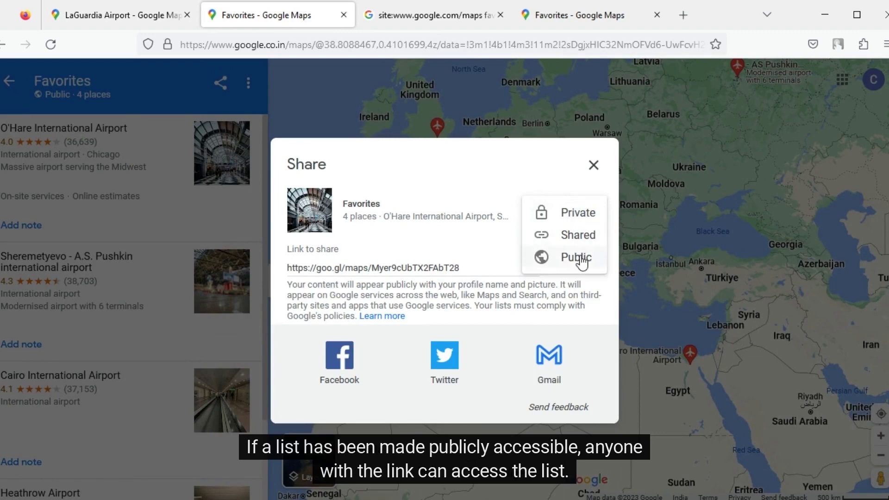
{"action": "left_click", "coordinate": [593, 165]}
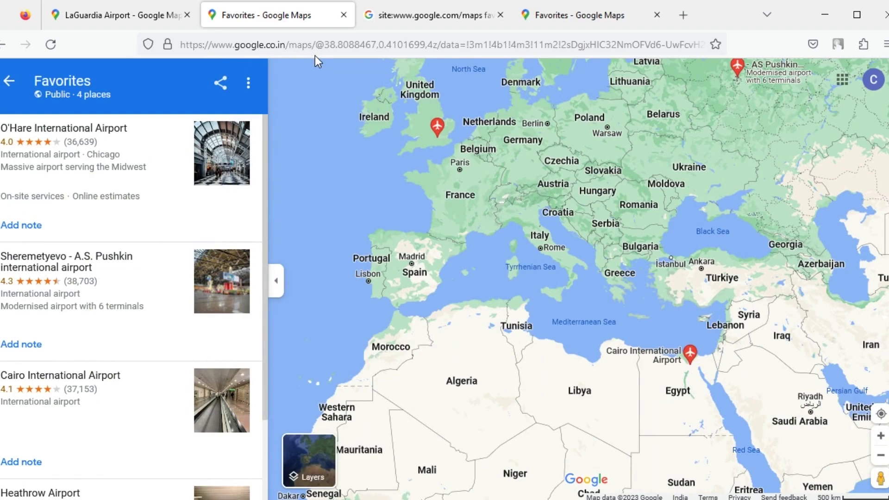
{"action": "left_click", "coordinate": [401, 20]}
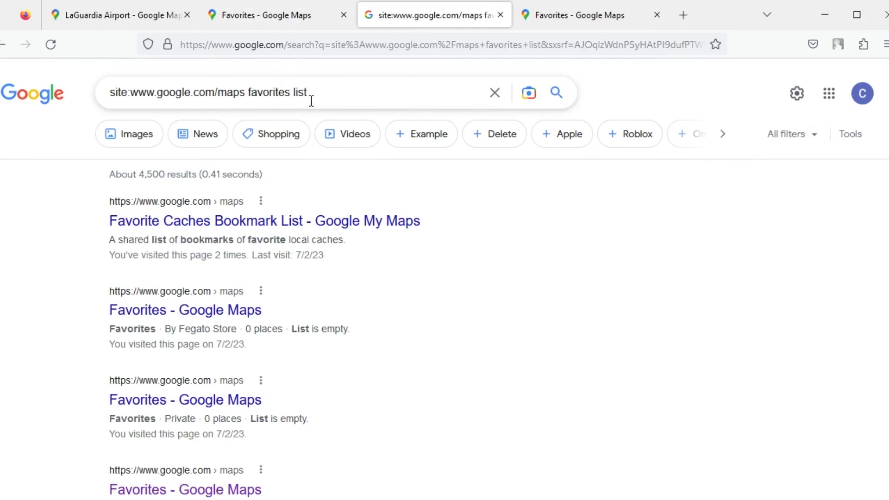
- Scroll the public favorites search results and open the list with 62 places
{"action": "scroll", "coordinate": [394, 284], "scroll_direction": "down", "scroll_amount": 2}
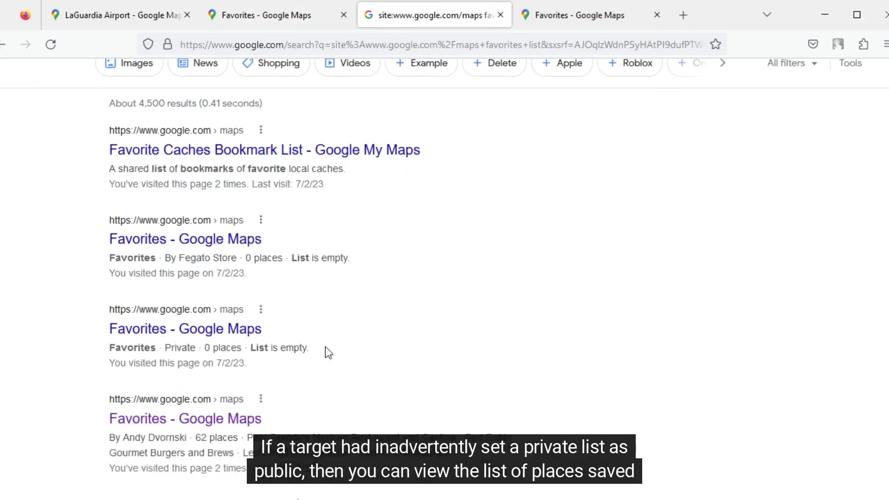
{"action": "left_click", "coordinate": [551, 17]}
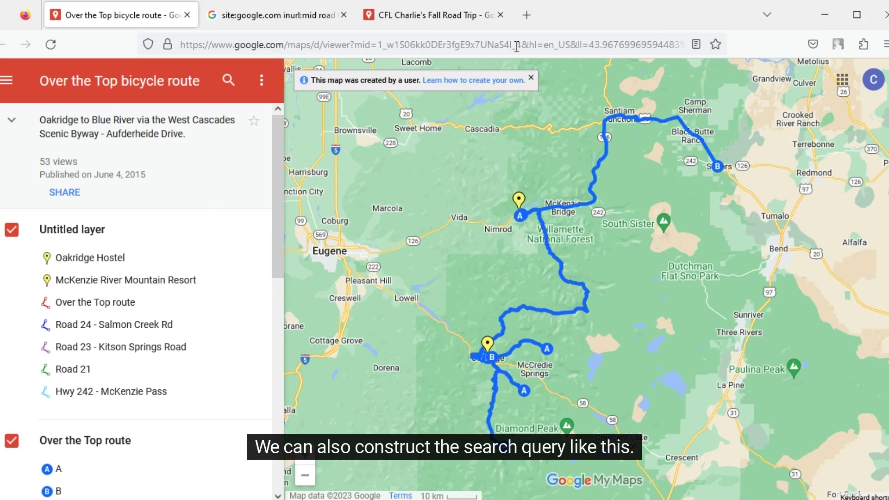
- Go to the road-trip map search and open the CFL Charlie's Fall Road Trip map
{"action": "left_click", "coordinate": [279, 17]}
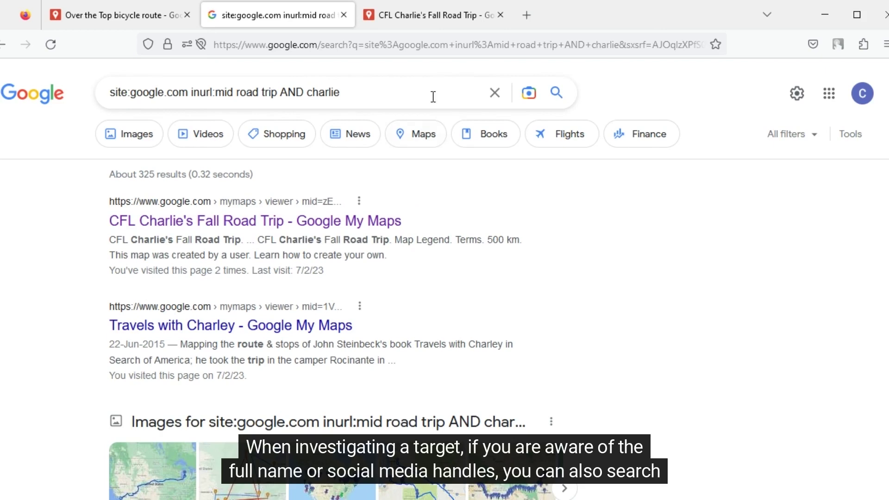
{"action": "left_click", "coordinate": [419, 12]}
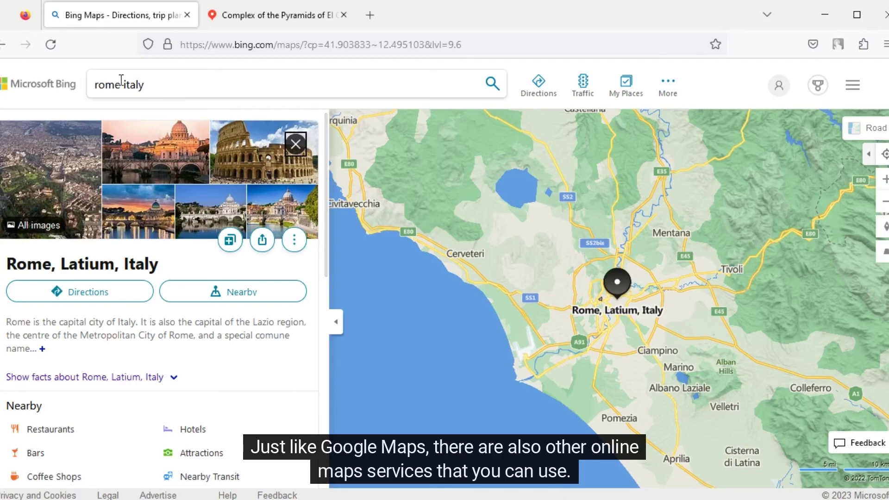
- Leave Bing Maps' view of Rome for Yandex Maps showing the Complex of the Pyramids of El Giza
{"action": "left_click", "coordinate": [247, 18]}
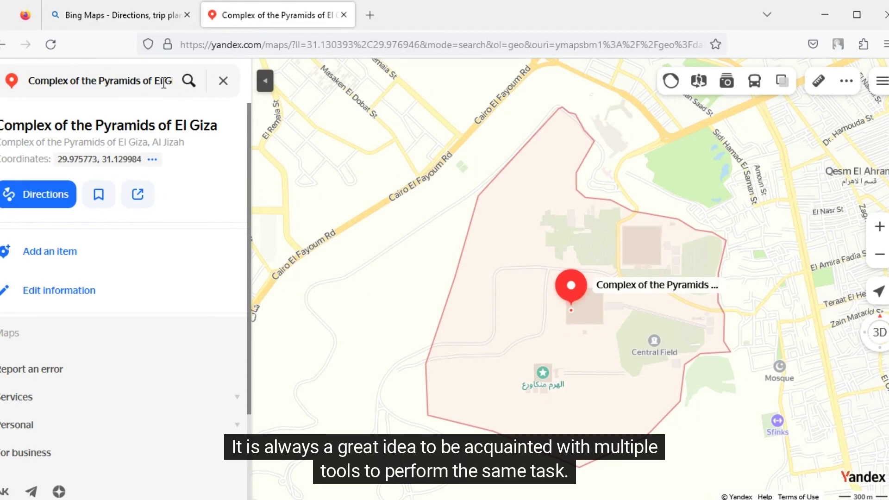